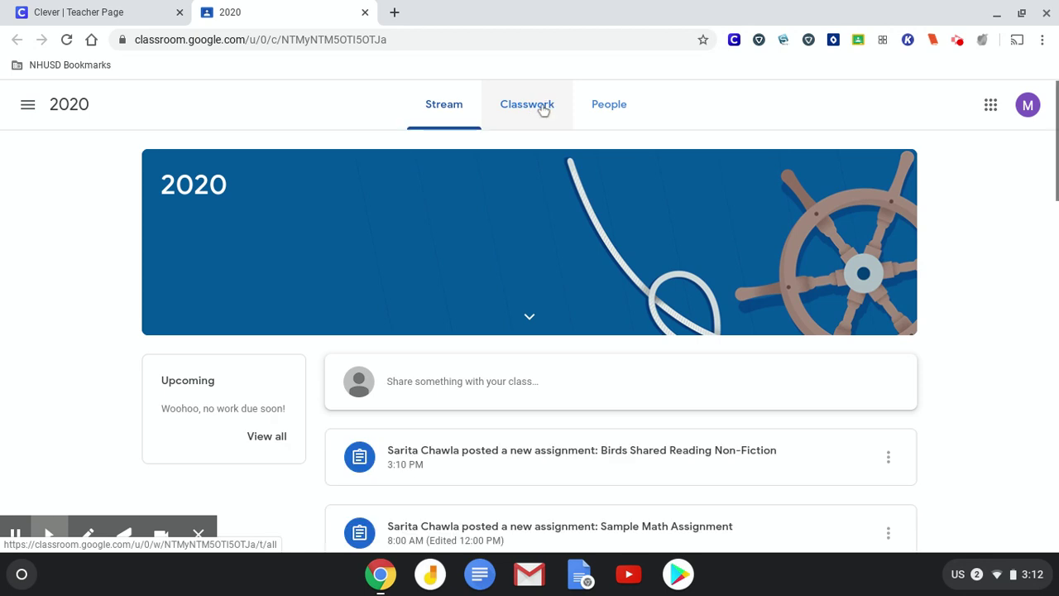
- Go to the 2020 class's Classwork page and dismiss the 'Track your progress' tip
left_click(543, 108)
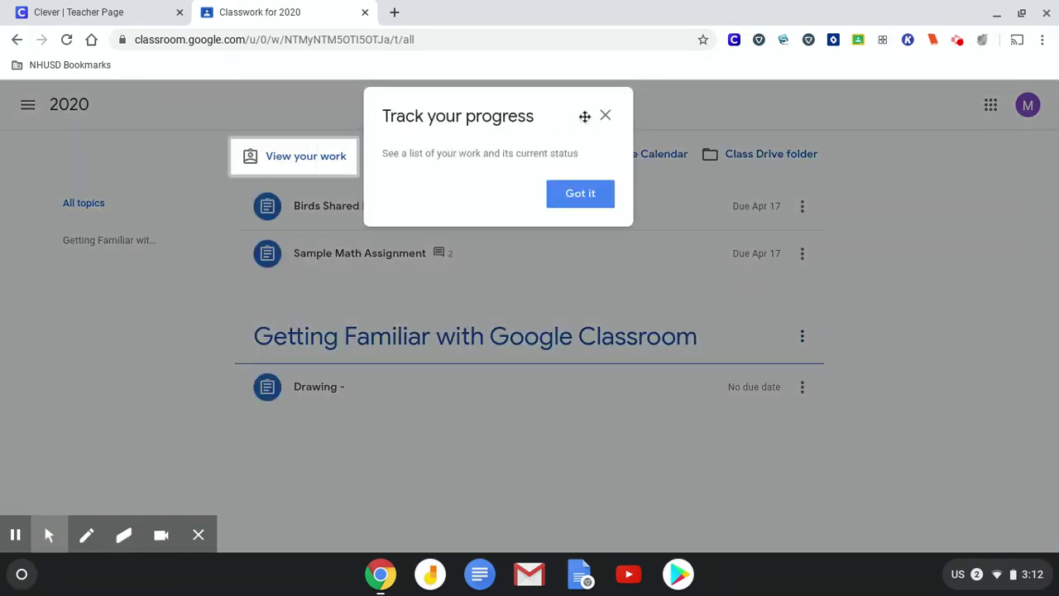
left_click(605, 115)
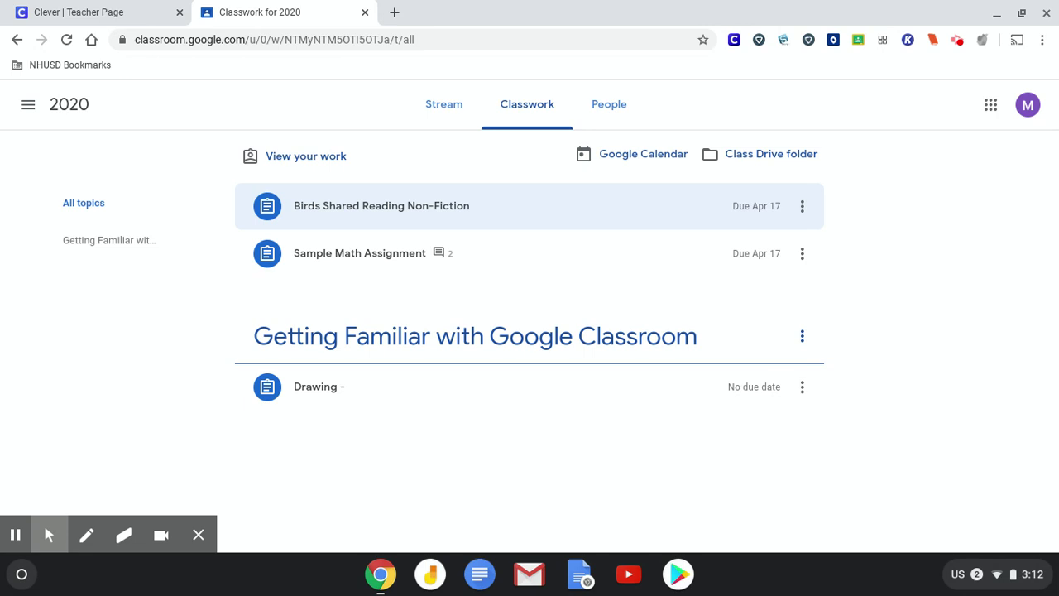
- Expand Birds Shared Reading Non-Fiction and open its full assignment details page
left_click(357, 207)
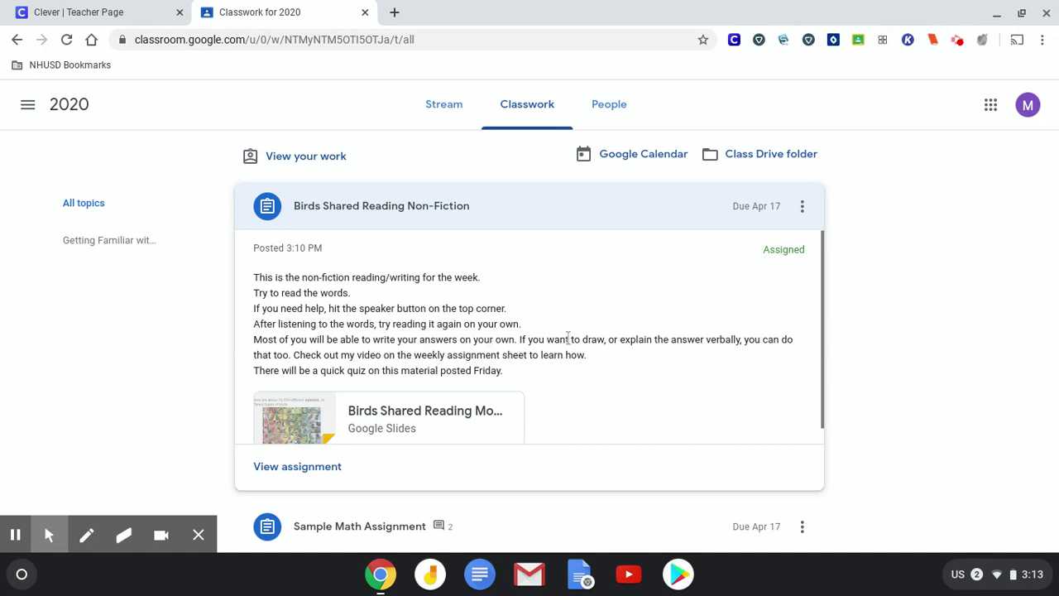
left_click(278, 468)
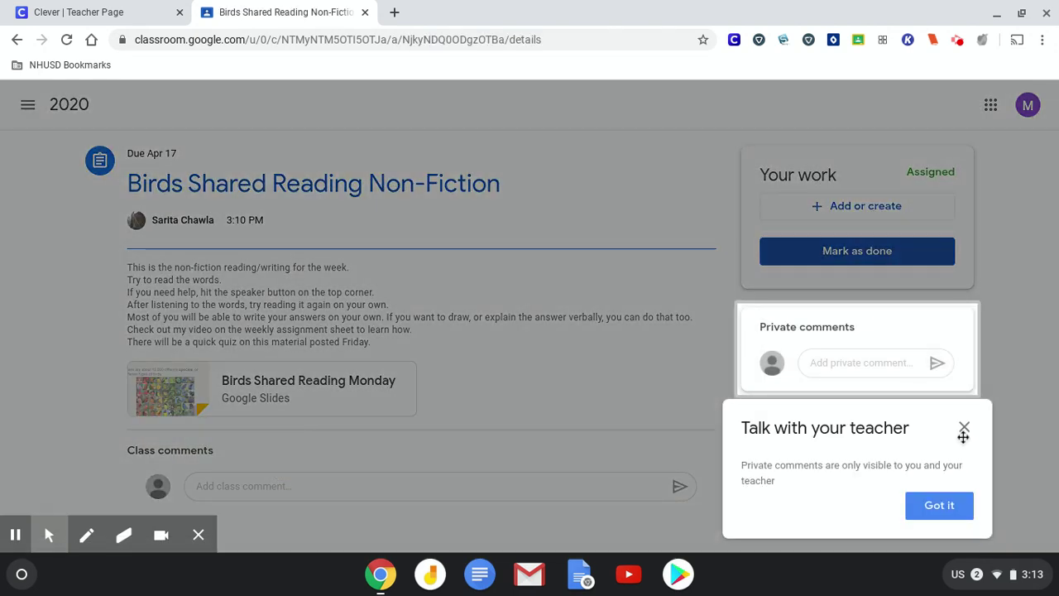
- Dismiss the 'Talk with your teacher' tip and open the Monday slides with slide 1's audio
left_click(963, 428)
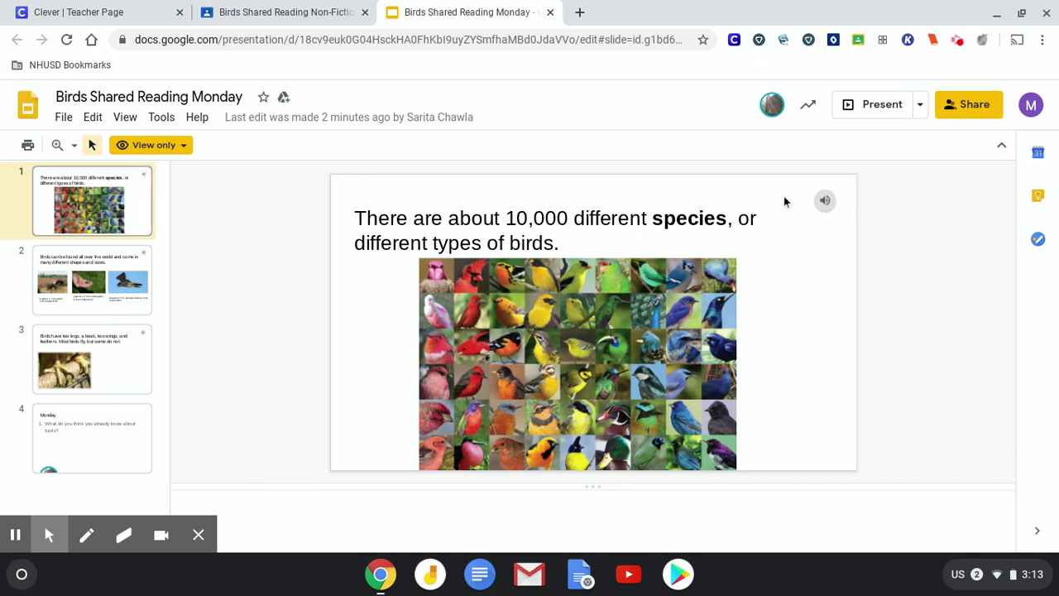
left_click(826, 202)
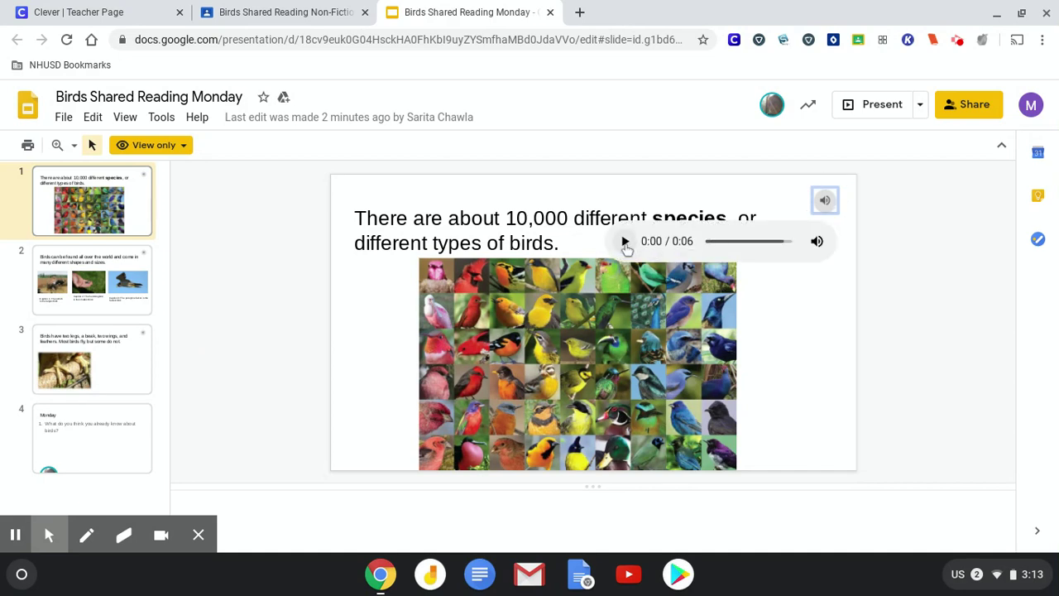
- Play slide 1's read-aloud recording, then move to slide 2 on bird shapes and sizes
left_click(624, 242)
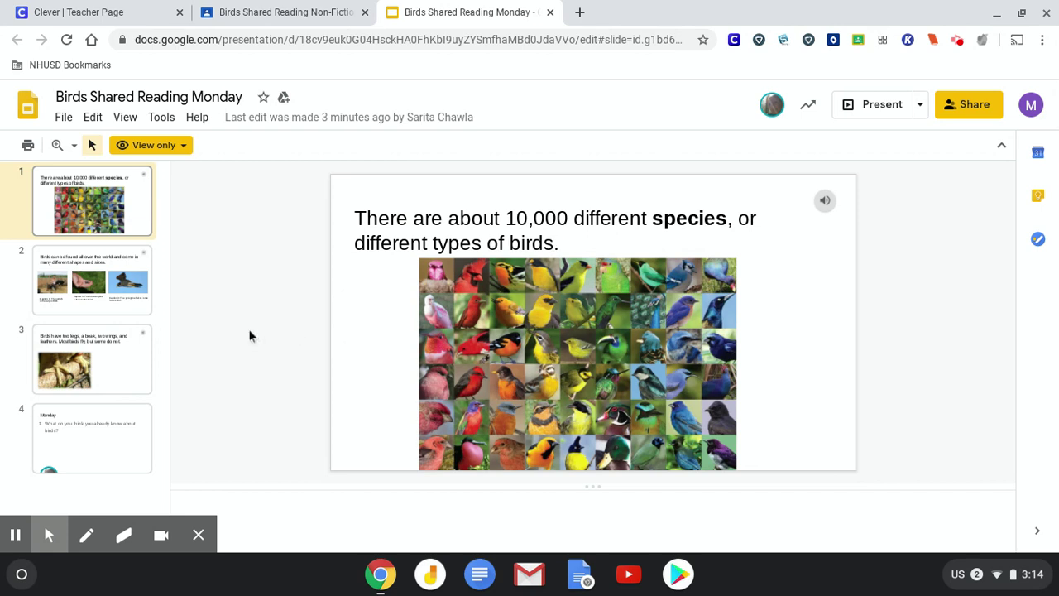
left_click(119, 312)
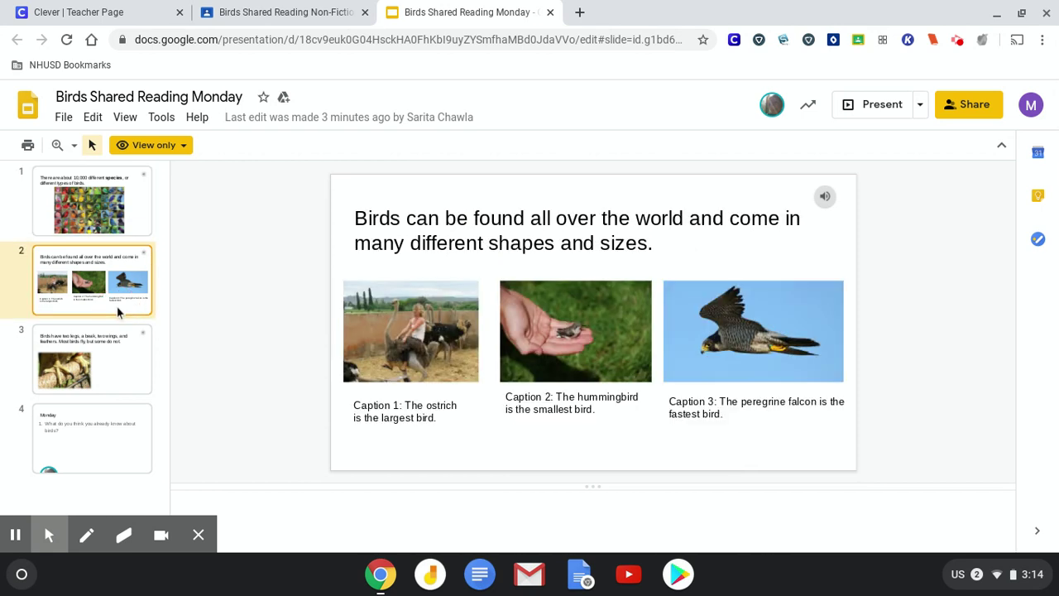
- View slides 3 and 4 up to the Monday question, then return to the Classroom assignment
left_click(128, 364)
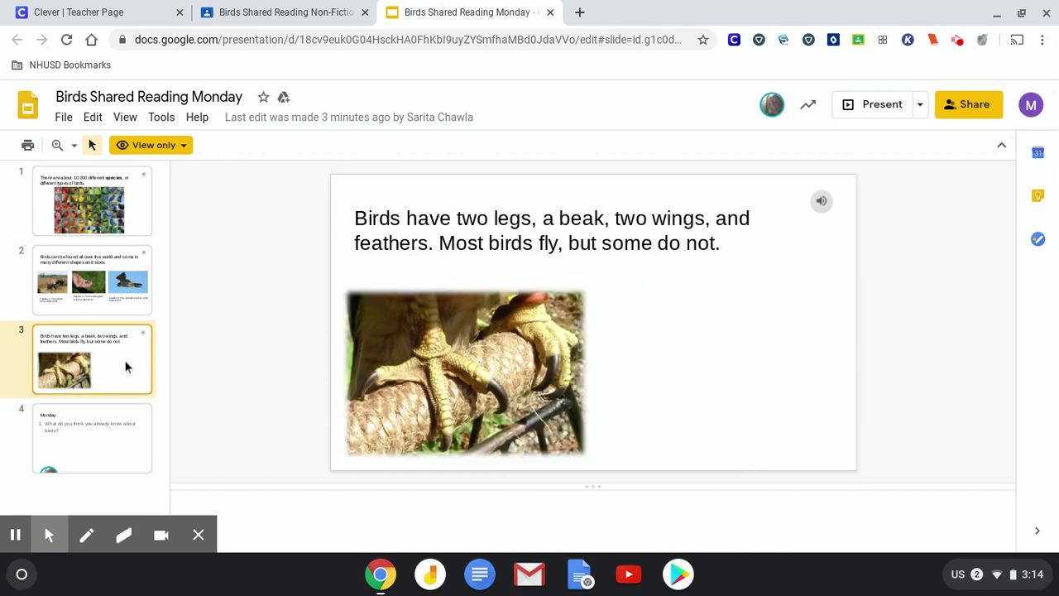
left_click(118, 451)
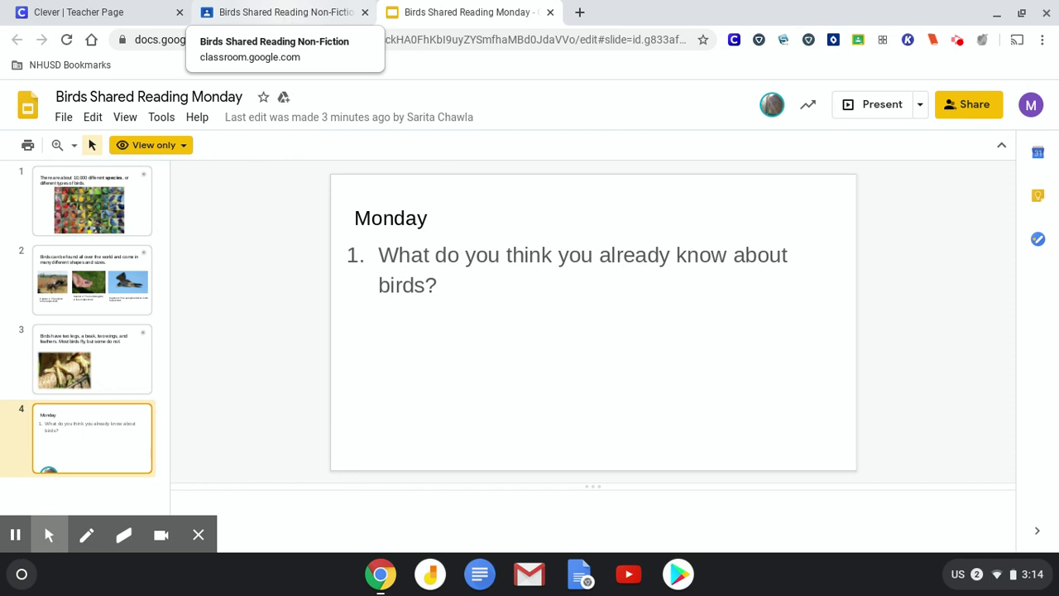
left_click(285, 15)
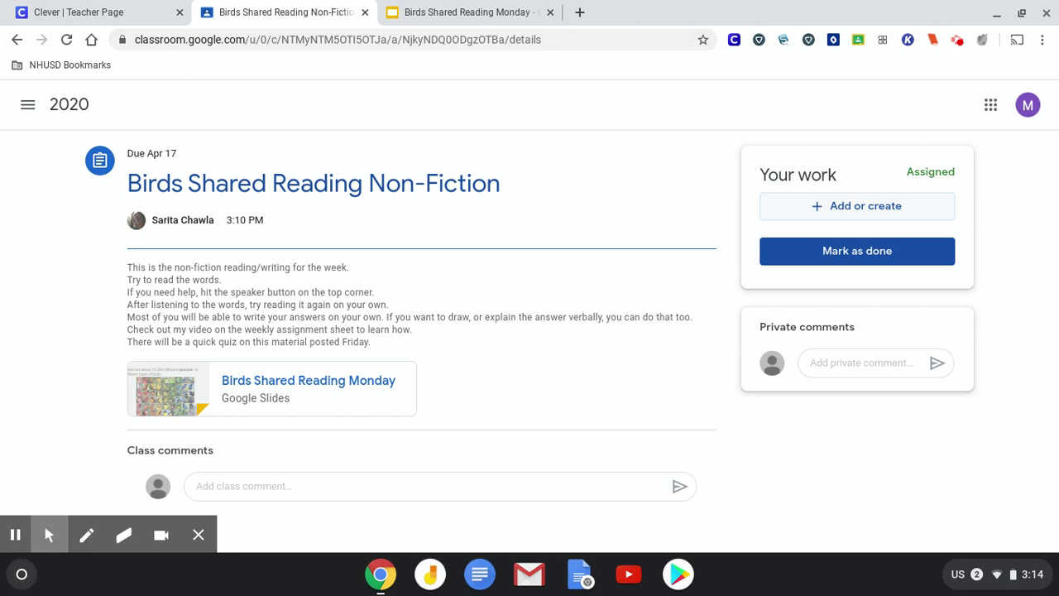
- Create a new Google Doc under Your work and dismiss the 'Turn it in' tip
left_click(846, 208)
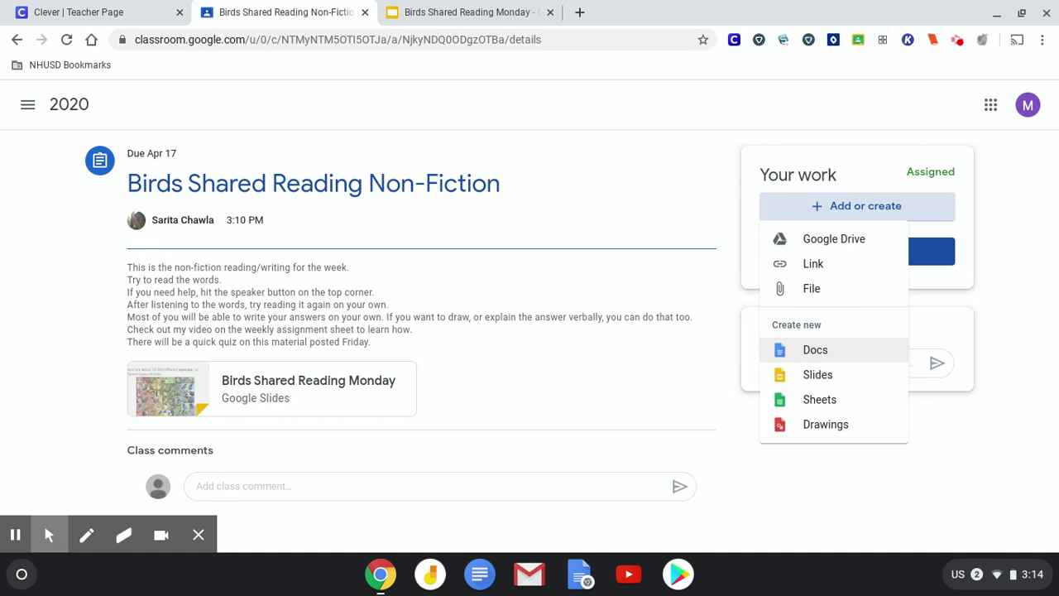
left_click(827, 350)
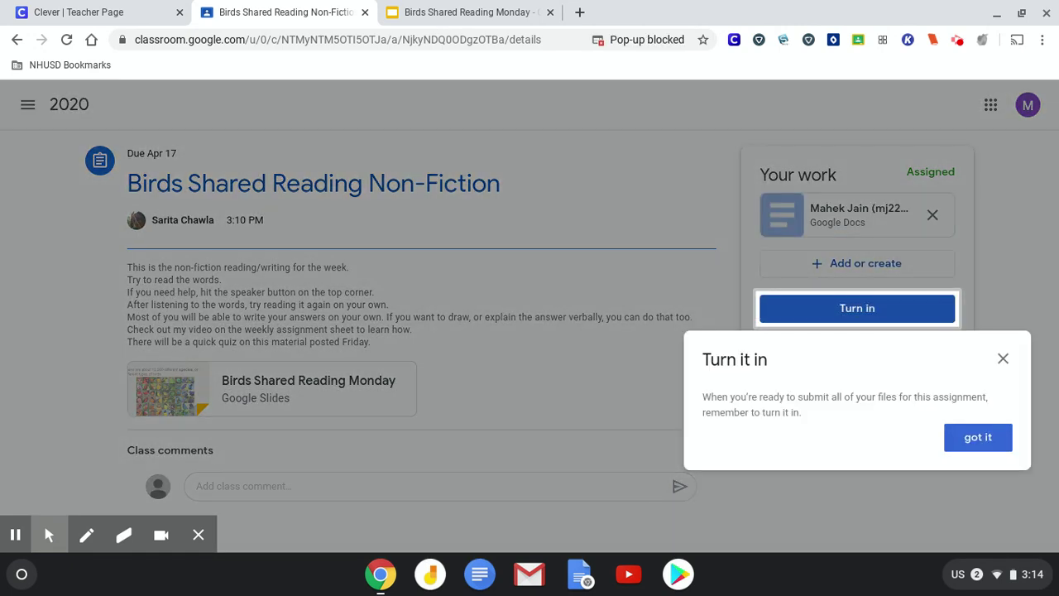
left_click(1003, 358)
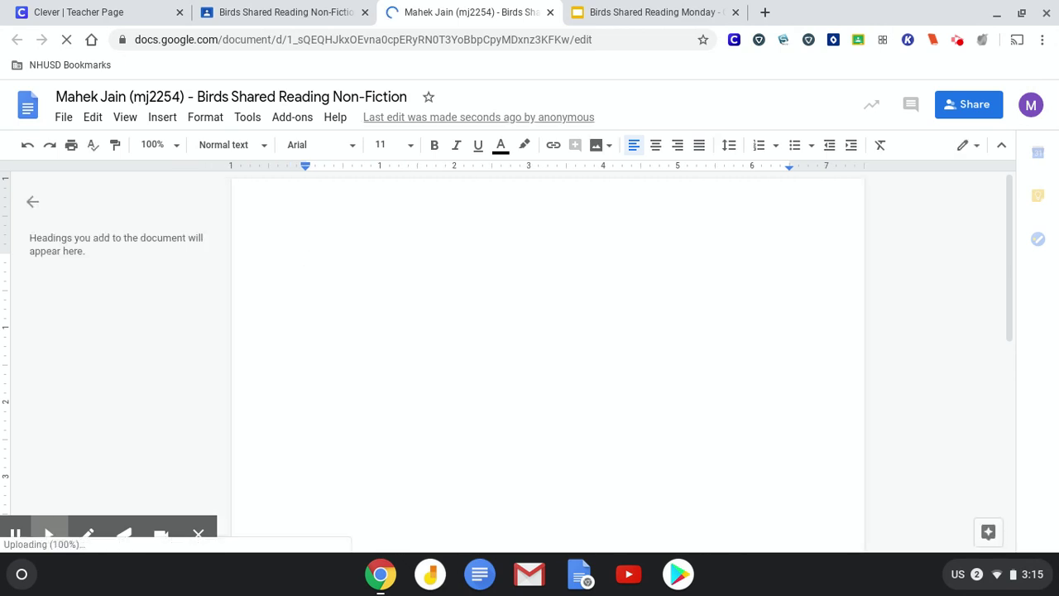
- Type 'Big Bird is yellow. He is very silly.' and 'Birds have two legs.' on separate lines
type("Big ")
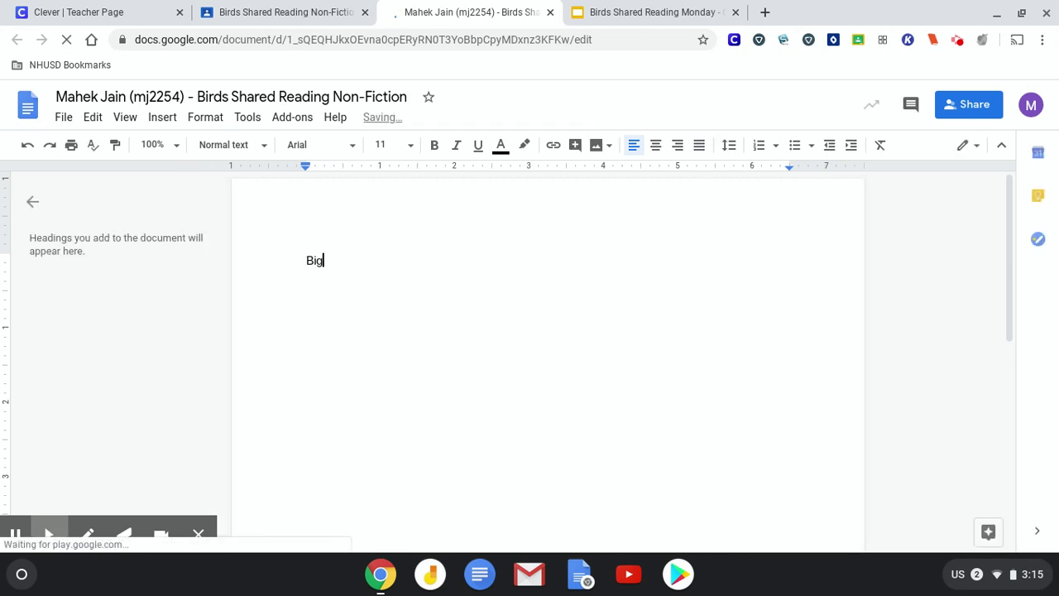
type("Bir")
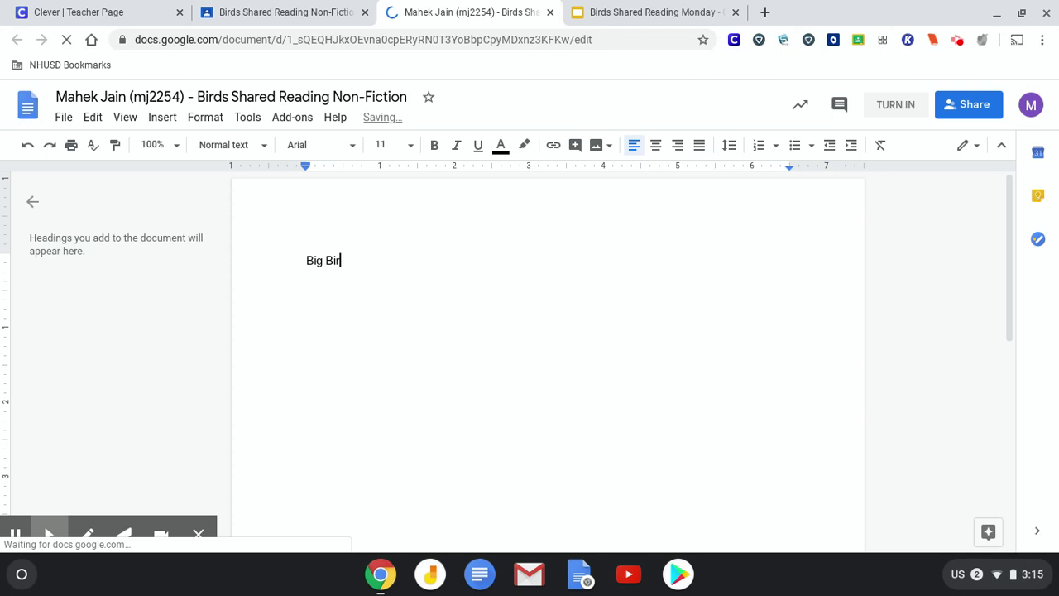
type("d is yellow a")
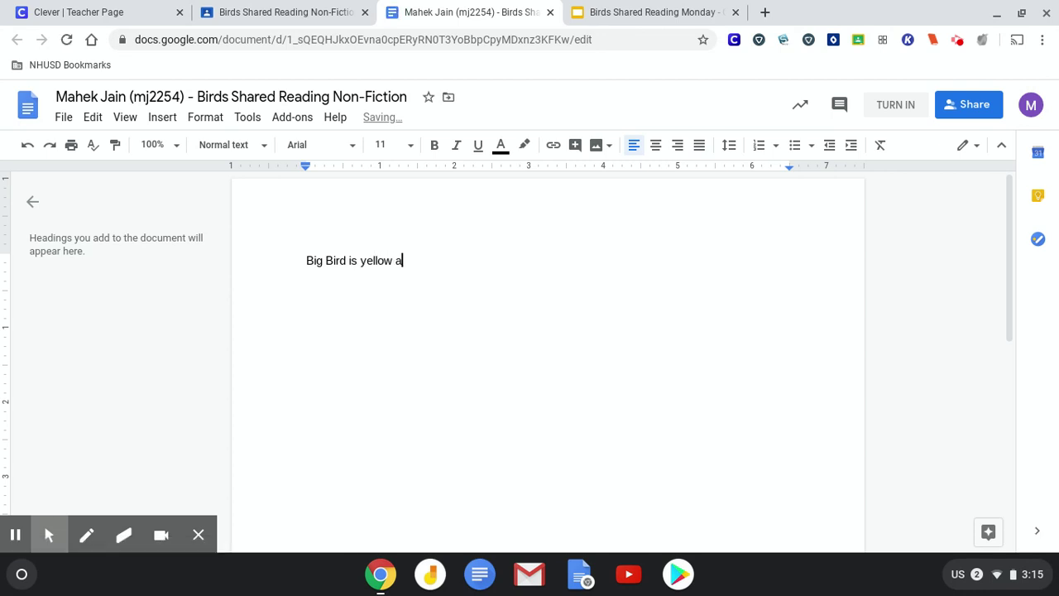
key("BackSpace")
type("He is very silly.")
key("Return")
key("Return")
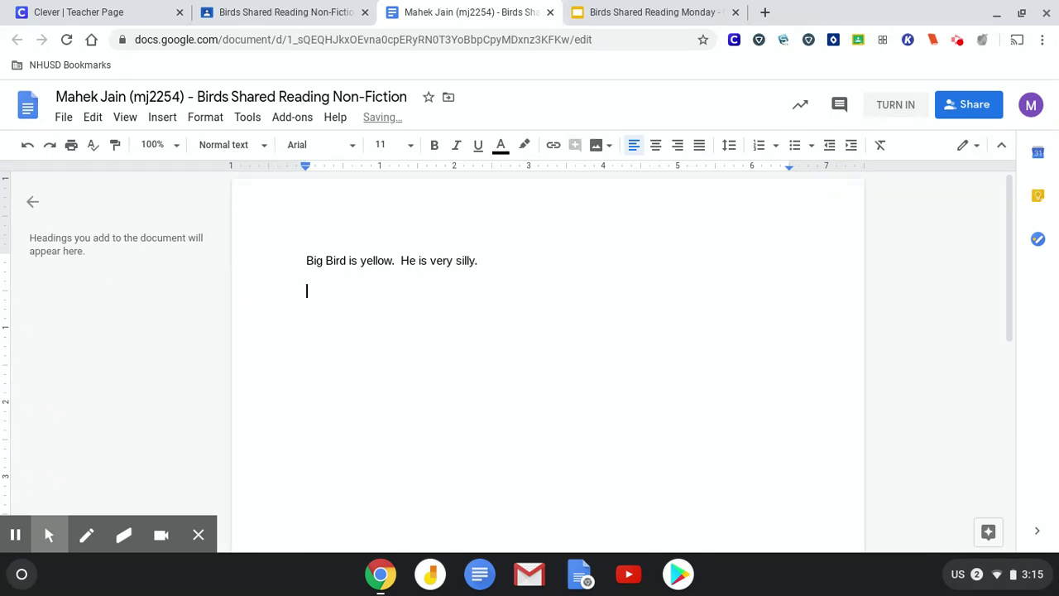
type("Birds have ")
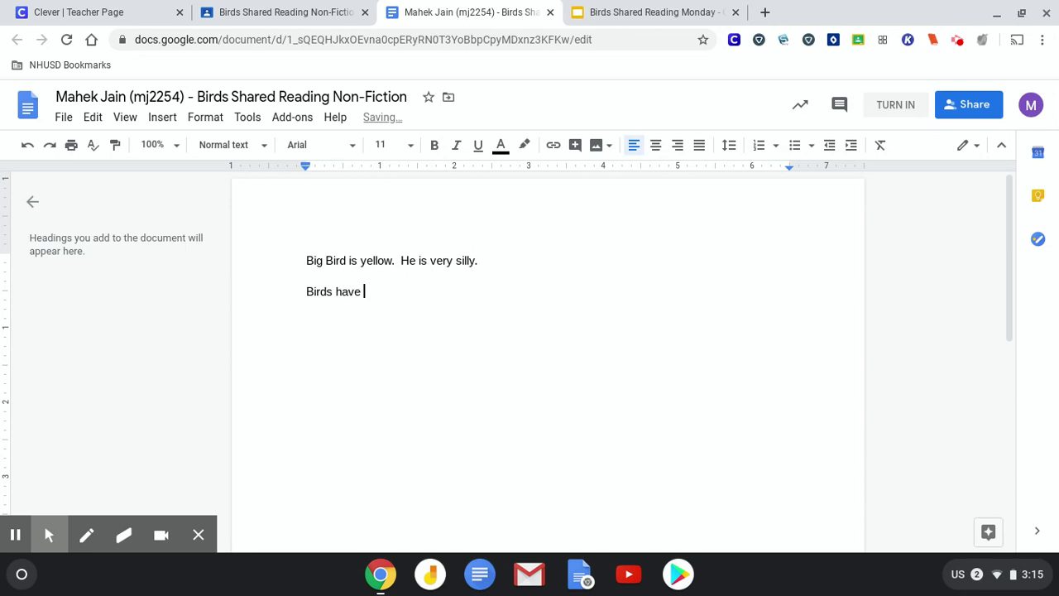
type("two legs.")
key("Return")
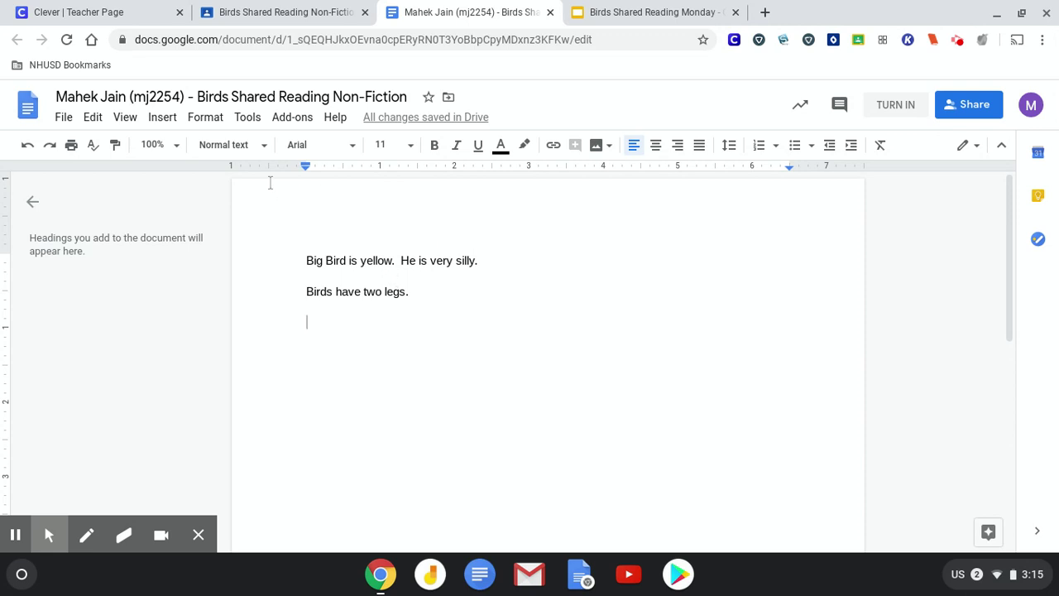
left_click(247, 118)
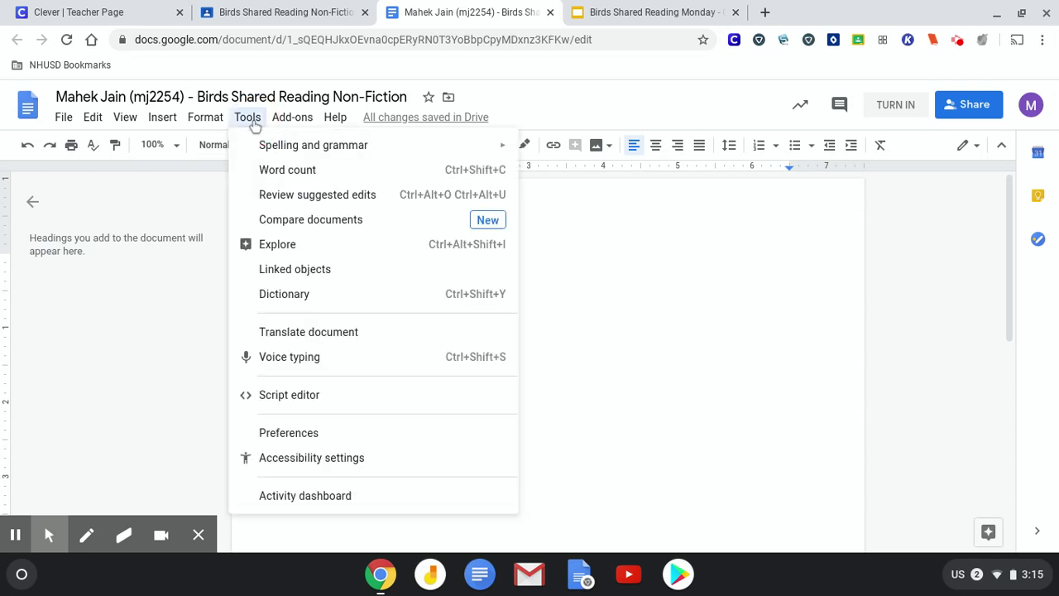
- Voice-type a third line 'Big bird is yellow he is very silly', allowing microphone access
left_click(303, 365)
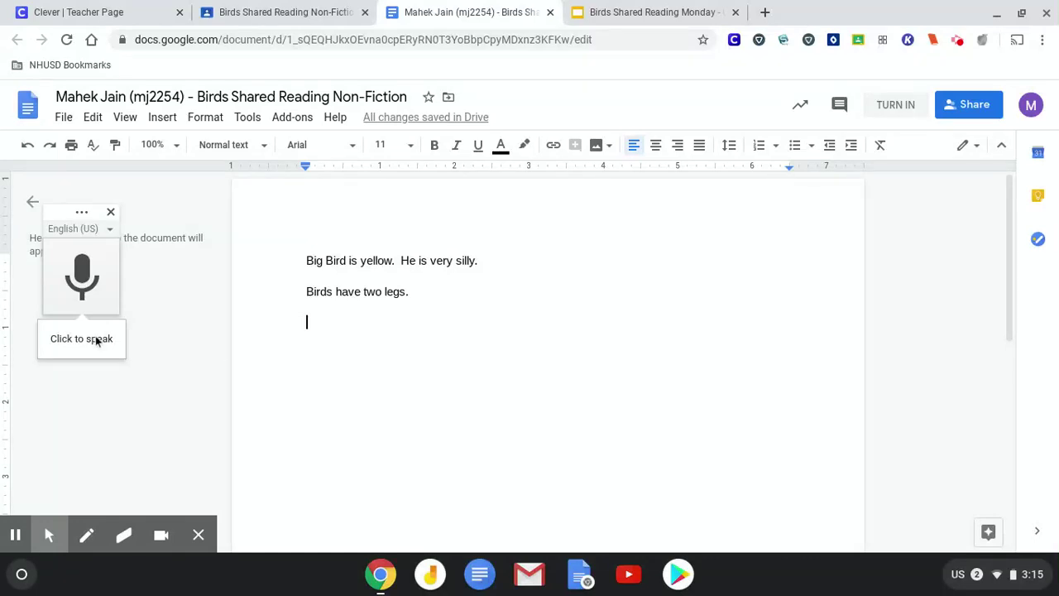
left_click(96, 340)
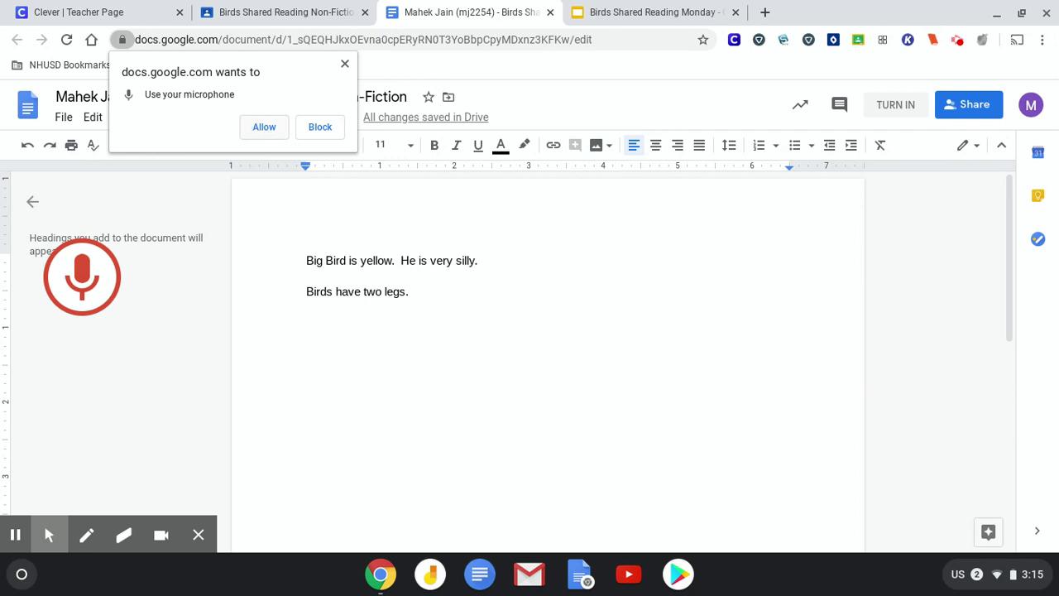
left_click(264, 127)
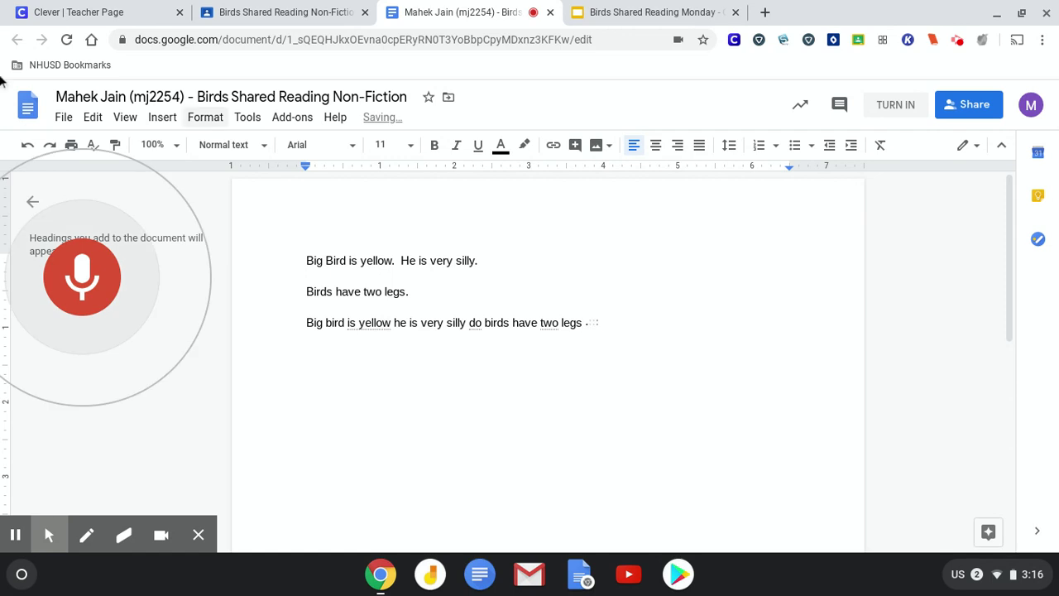
left_click(82, 282)
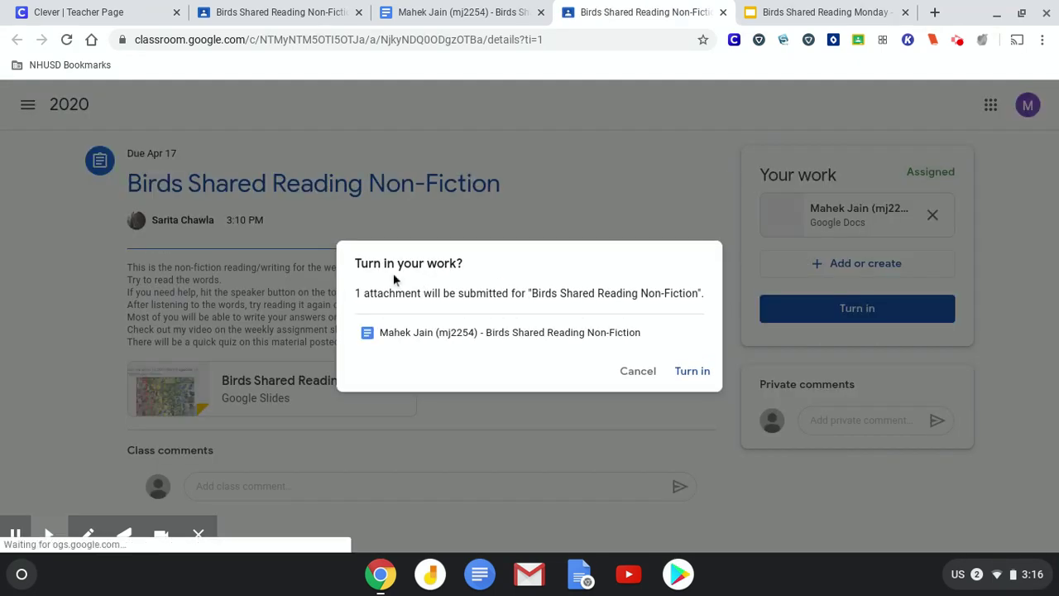
- Confirm turning in the Birds Shared Reading Non-Fiction doc
left_click(695, 374)
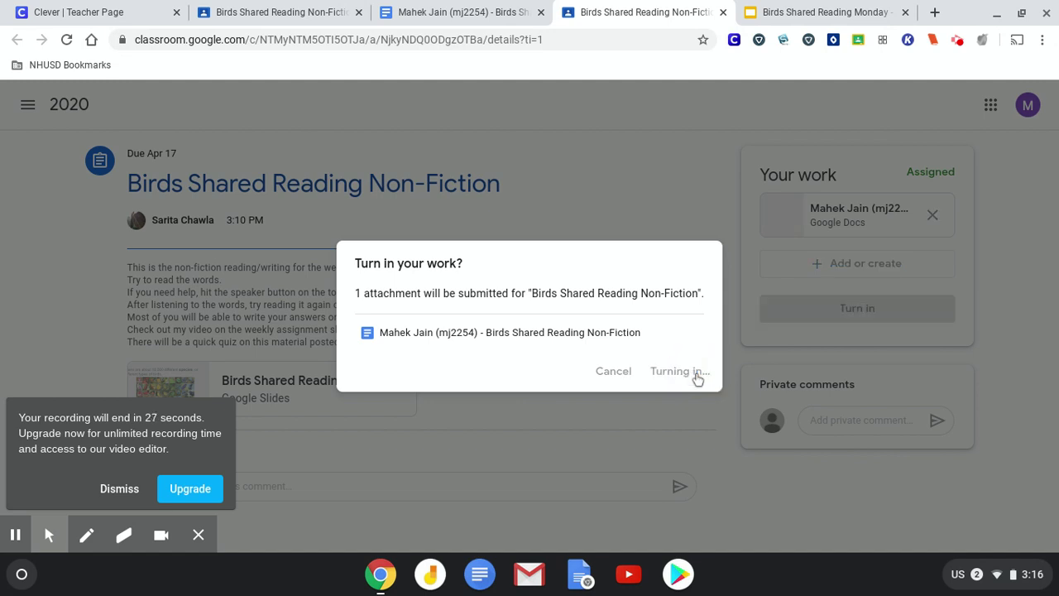